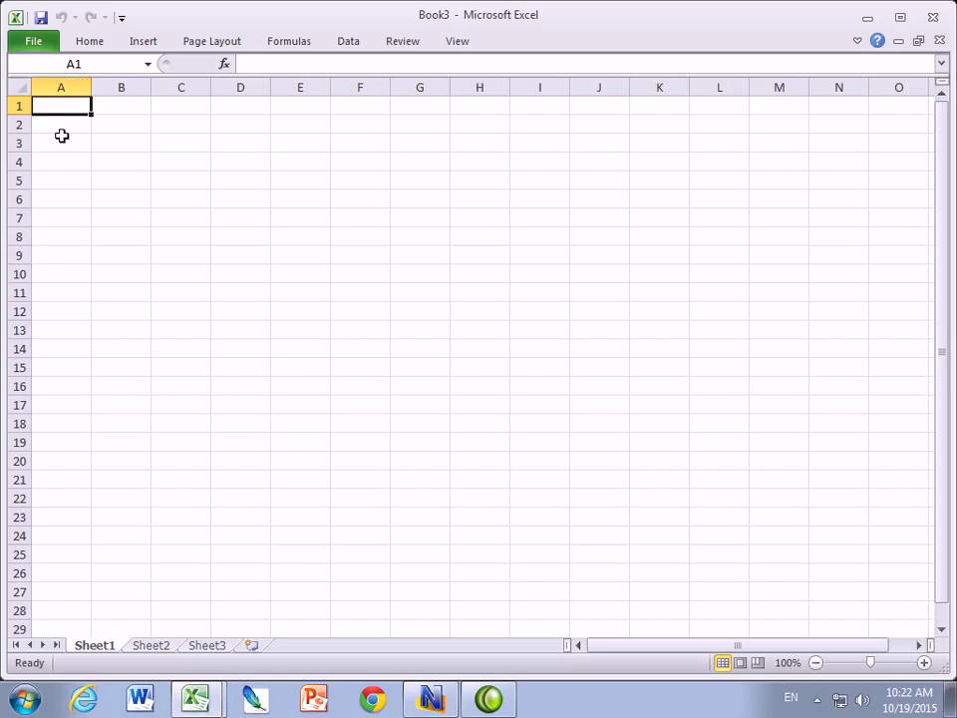
- Select cell B2, all of column B and all of row 2 in turn to examine how cells are addressed
{"action": "left_click", "coordinate": [122, 121]}
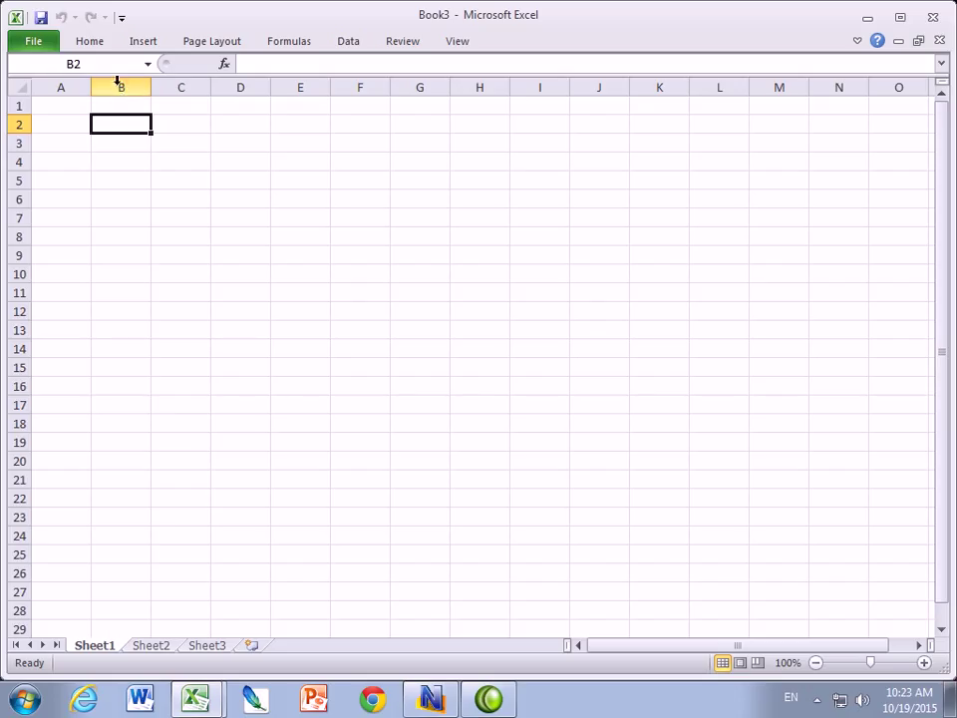
{"action": "left_click", "coordinate": [124, 88]}
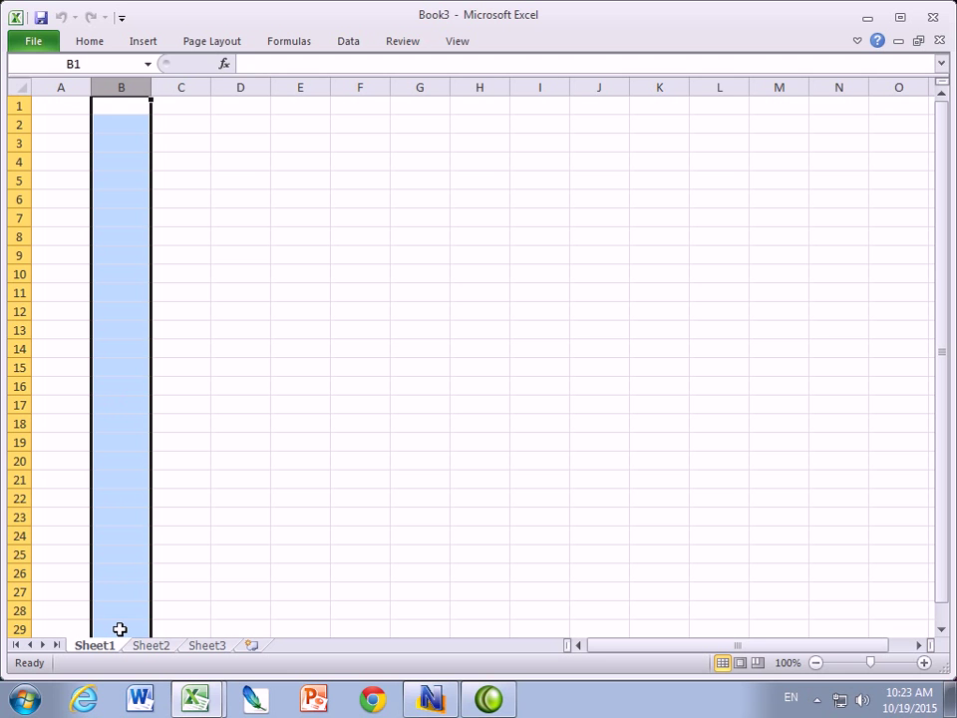
{"action": "left_click", "coordinate": [131, 124]}
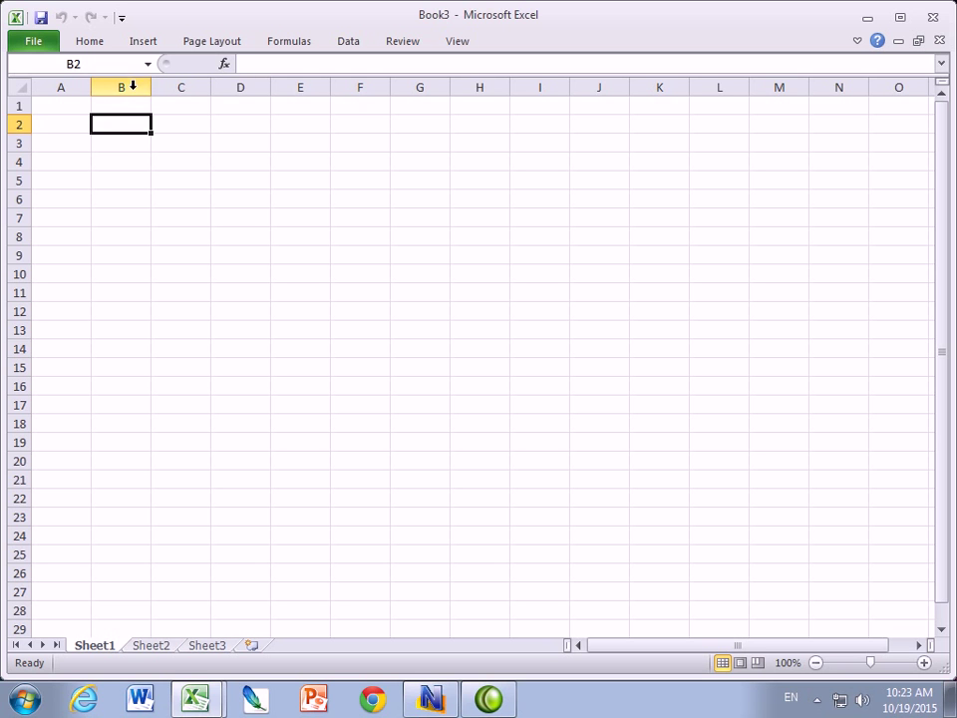
{"action": "left_click", "coordinate": [17, 124]}
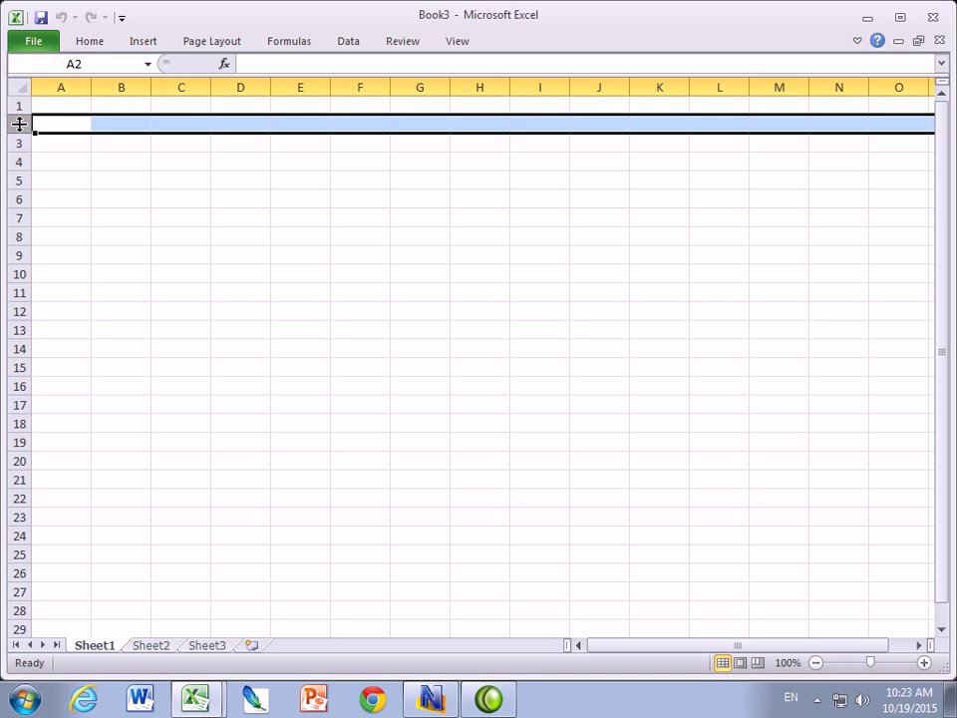
{"action": "left_click", "coordinate": [113, 121]}
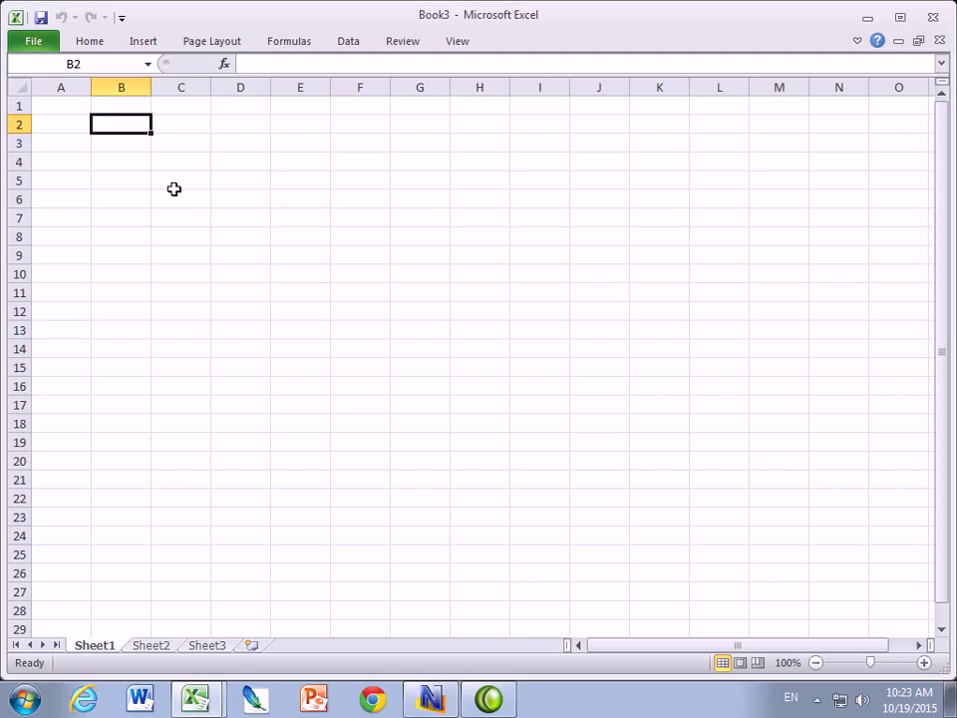
{"action": "left_click", "coordinate": [244, 63]}
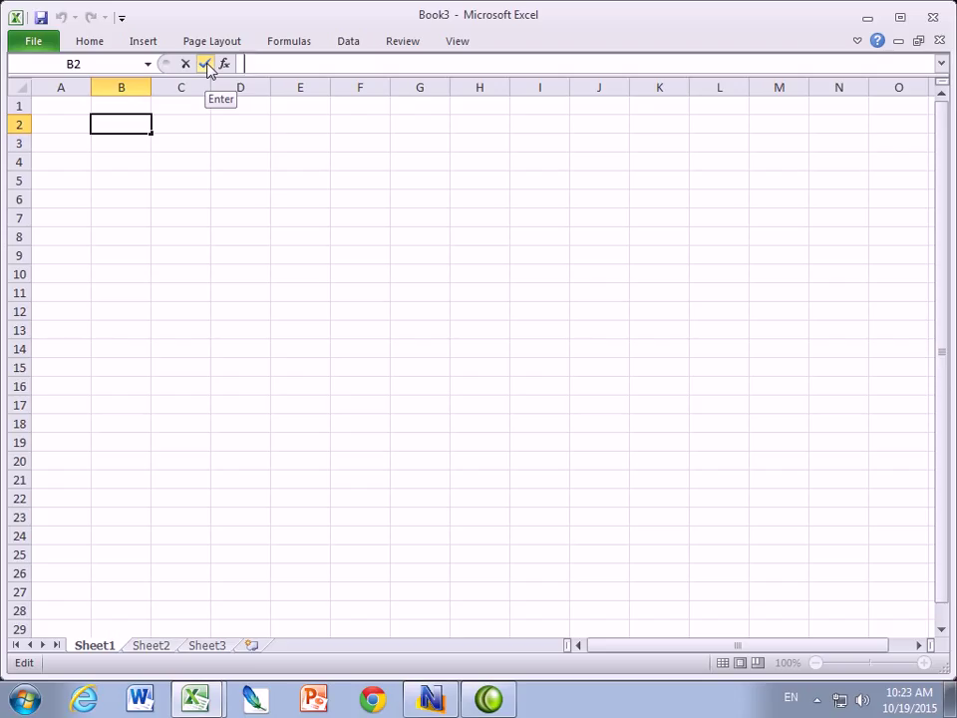
- Enter the column headers "Name" in cell A1 and "Test 1" in cell B1
{"action": "left_click", "coordinate": [54, 106]}
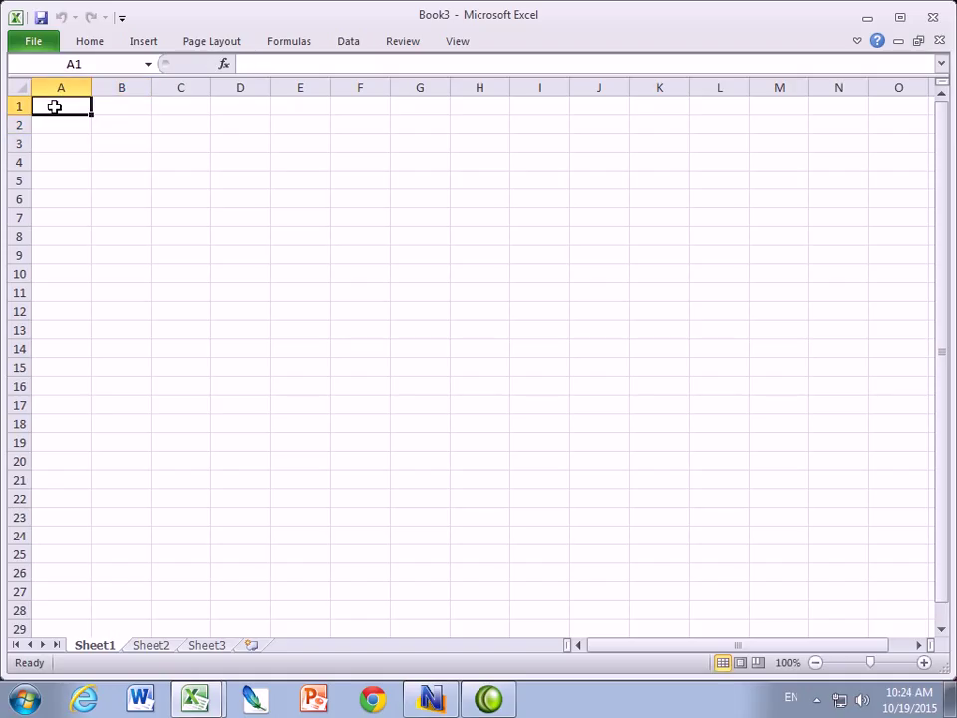
{"action": "type", "text": "Name"}
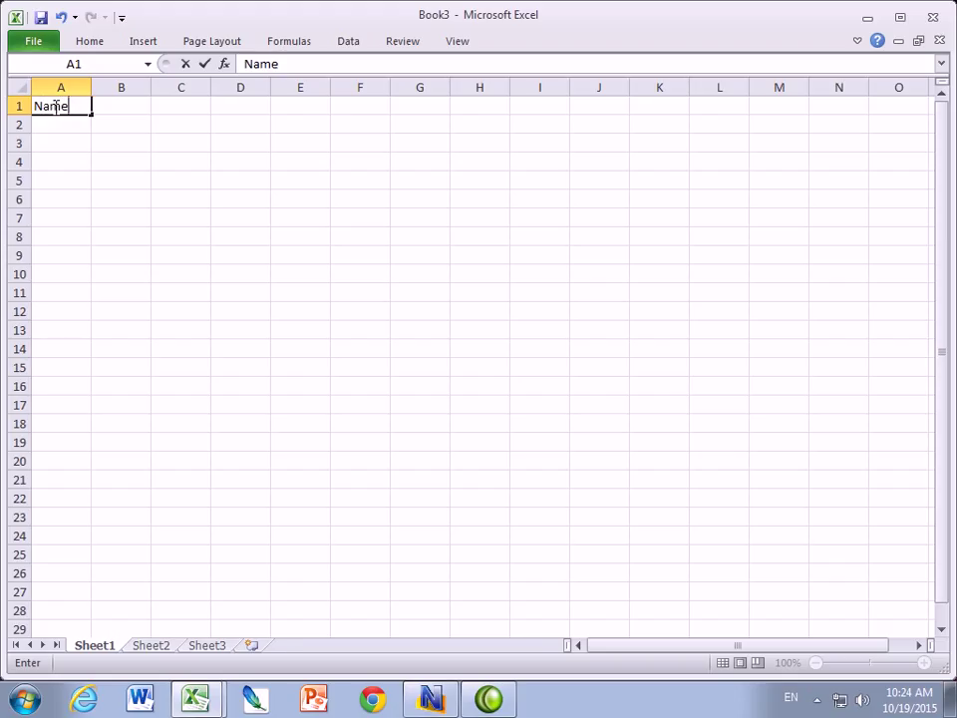
{"action": "key", "text": "Return"}
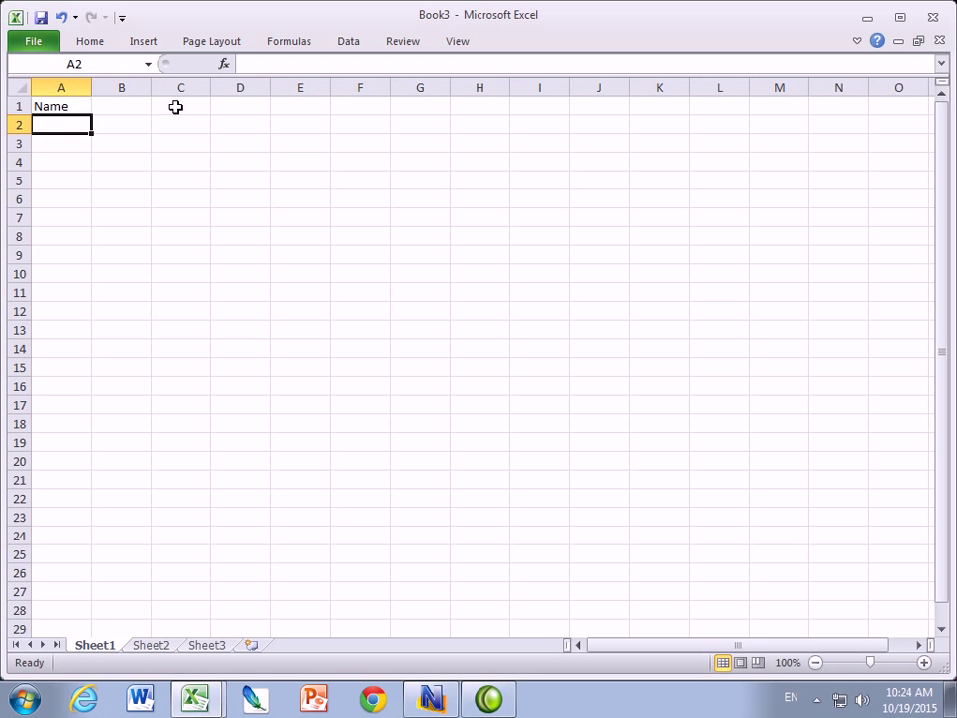
{"action": "left_click", "coordinate": [130, 106]}
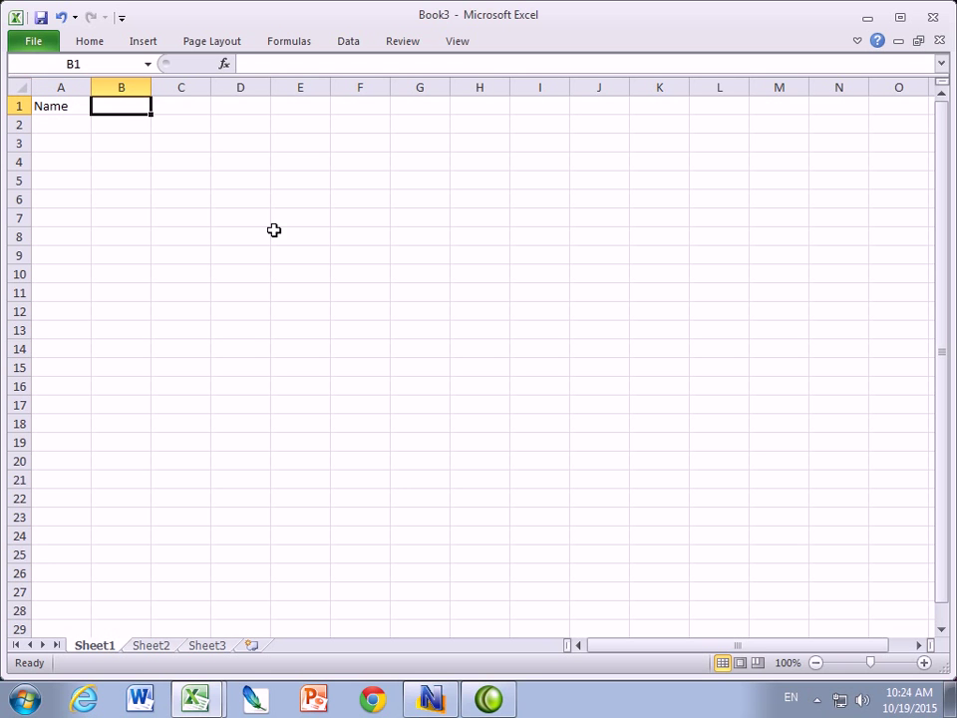
{"action": "left_click", "coordinate": [245, 62]}
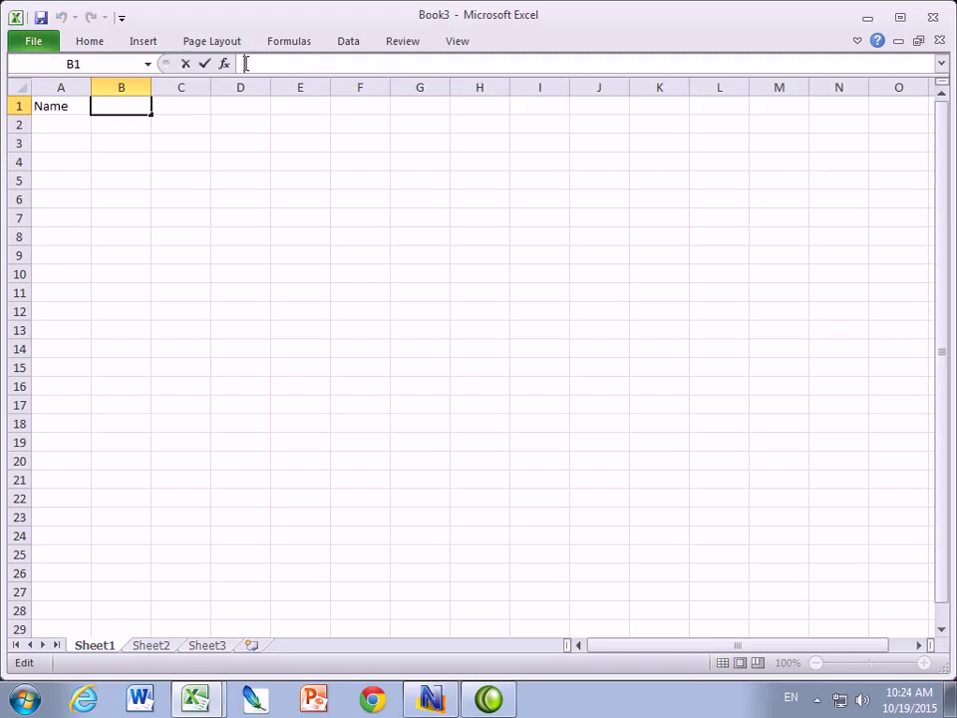
{"action": "type", "text": "Test 1"}
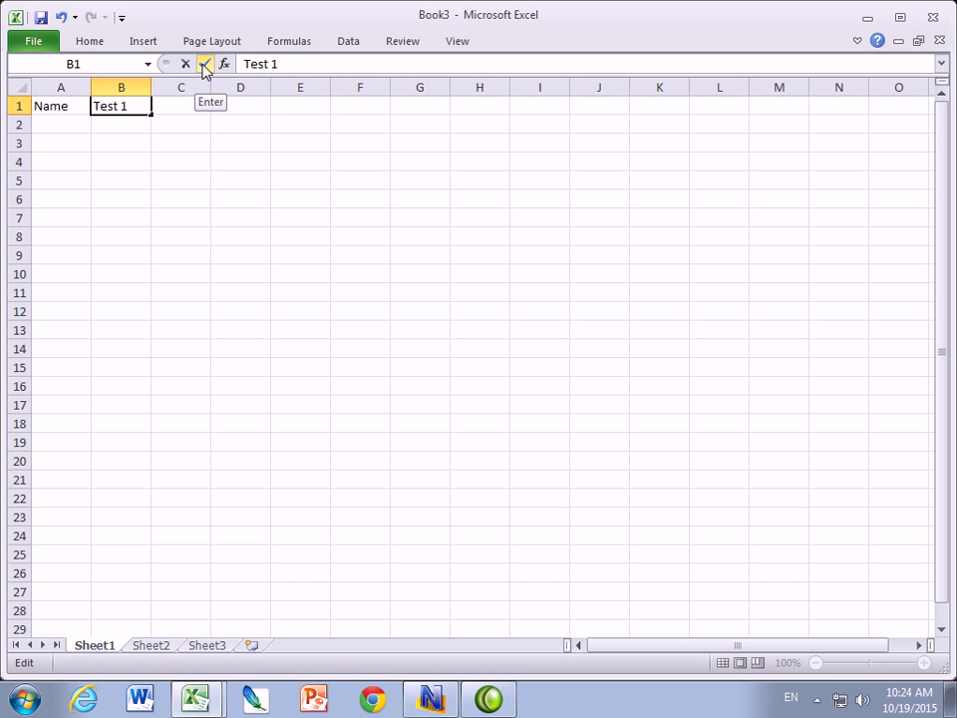
{"action": "left_click", "coordinate": [204, 66]}
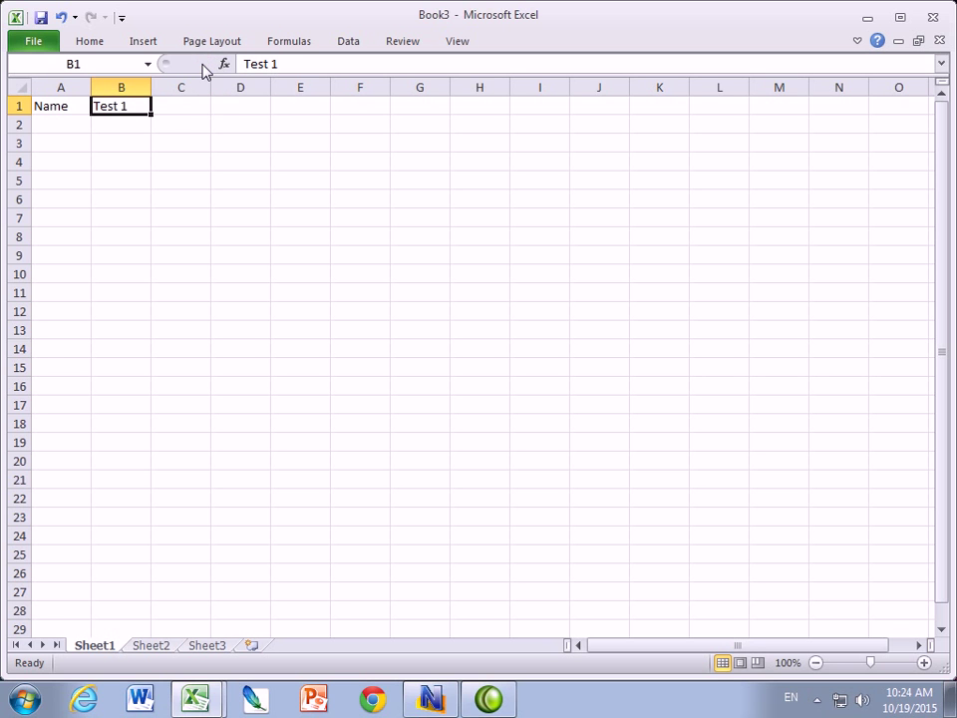
- Enter the column header "Test 2" in cell C1
{"action": "left_click", "coordinate": [169, 108]}
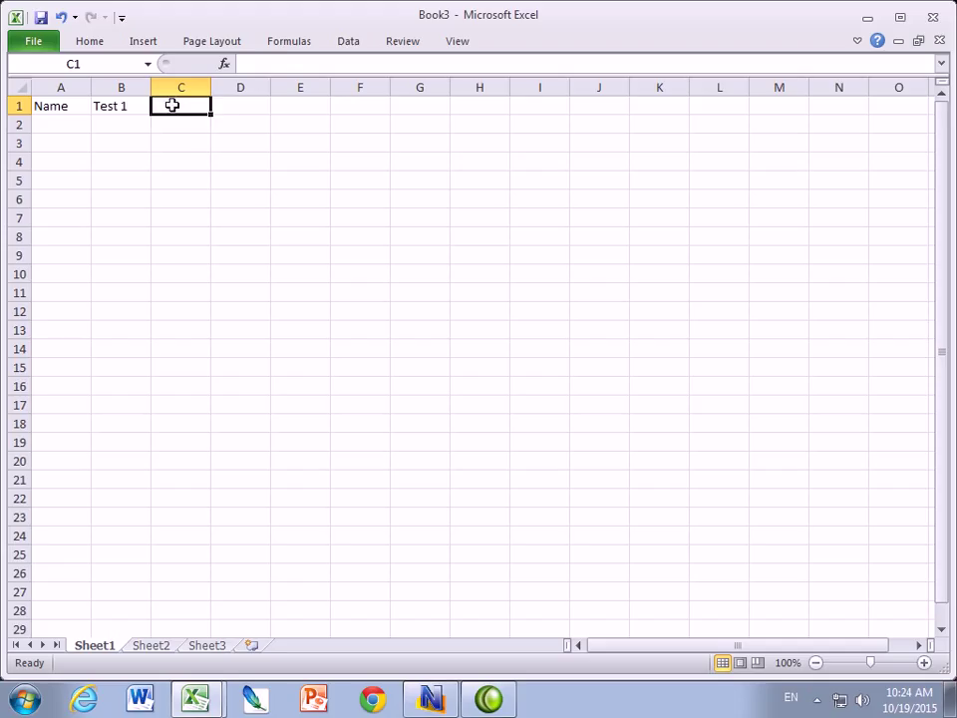
{"action": "left_click", "coordinate": [267, 62]}
{"action": "type", "text": "Test"}
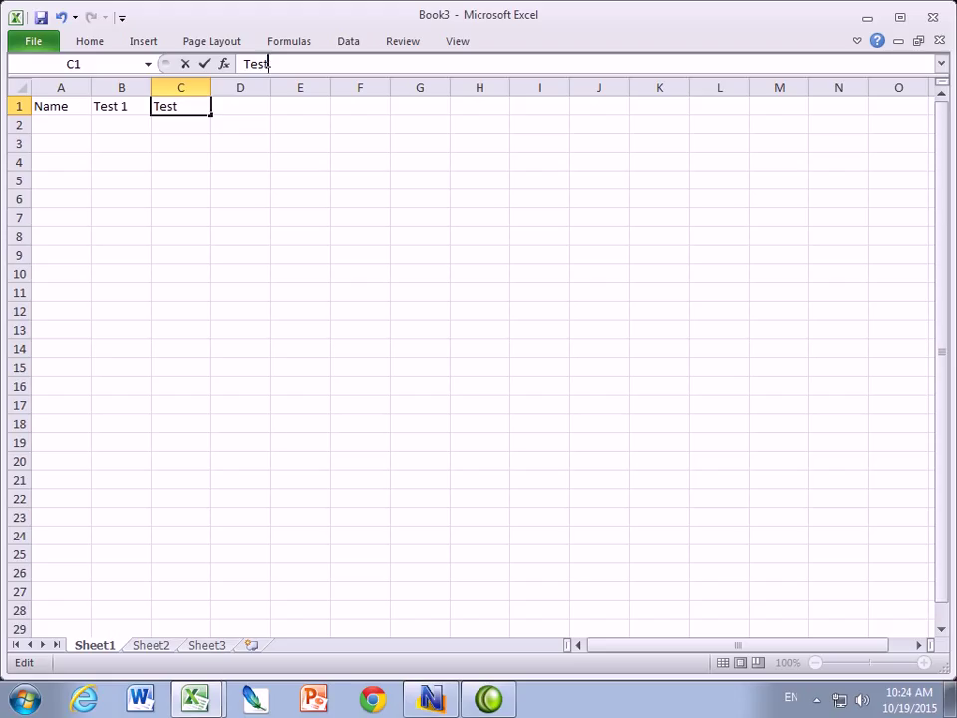
{"action": "type", "text": " 2"}
{"action": "key", "text": "Return"}
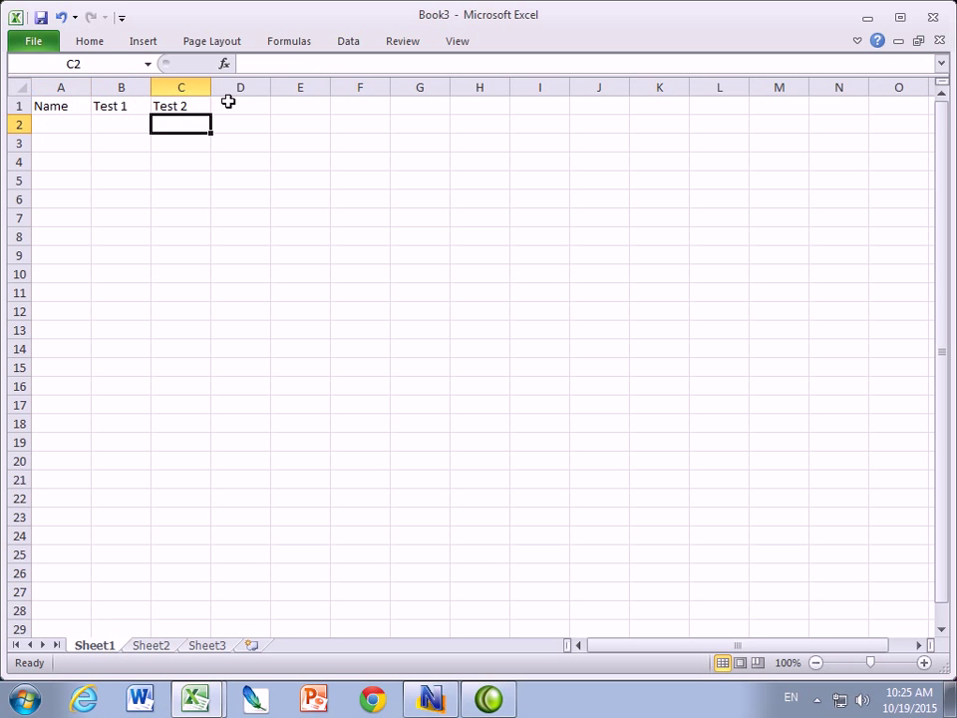
- Continue the header row with "Test 3" in cell D1 and "Test 4" in cell E1
{"action": "left_click", "coordinate": [189, 105]}
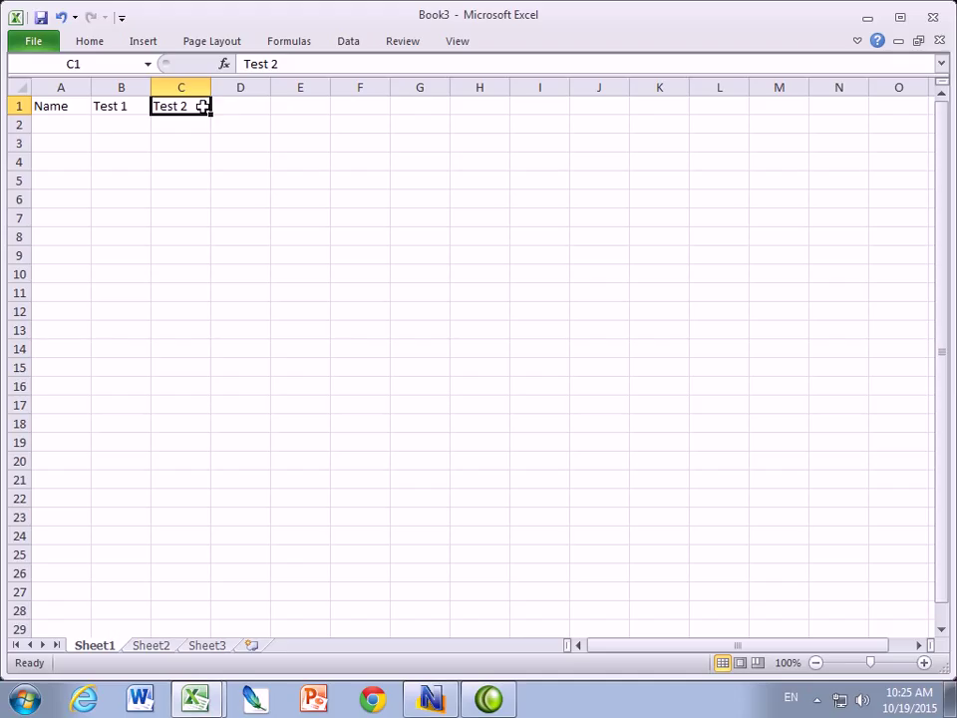
{"action": "key", "text": "Tab"}
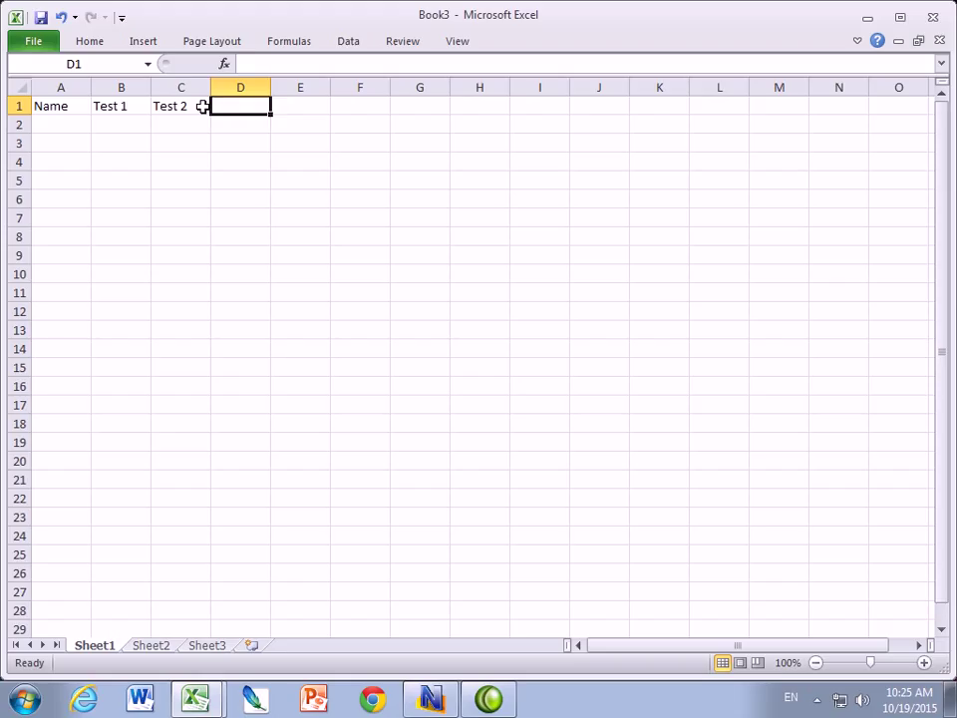
{"action": "type", "text": "Test 3"}
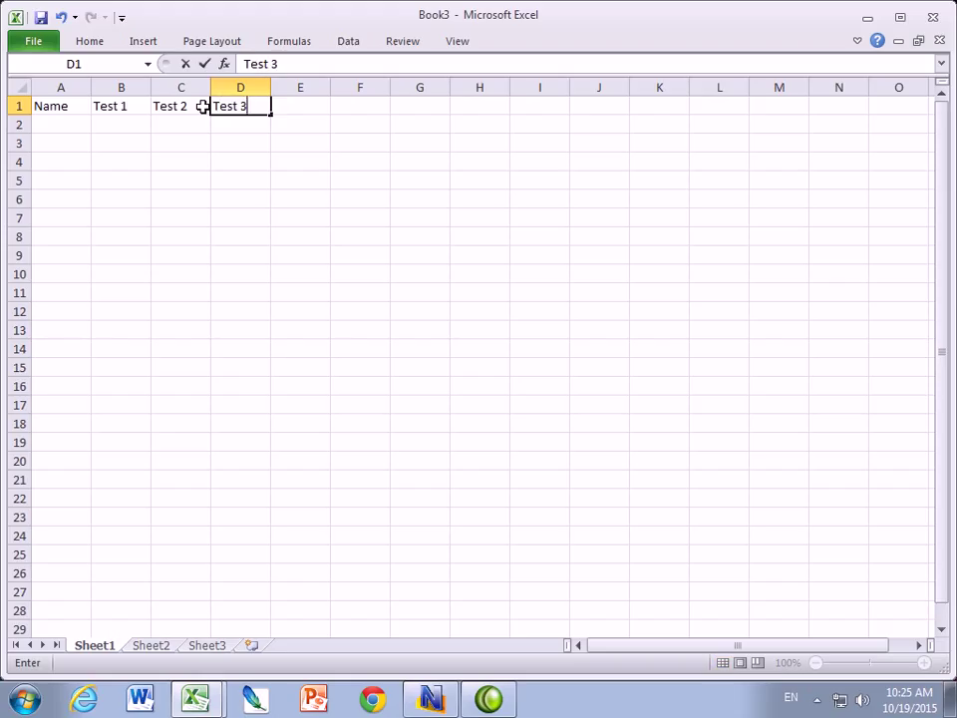
{"action": "key", "text": "Tab"}
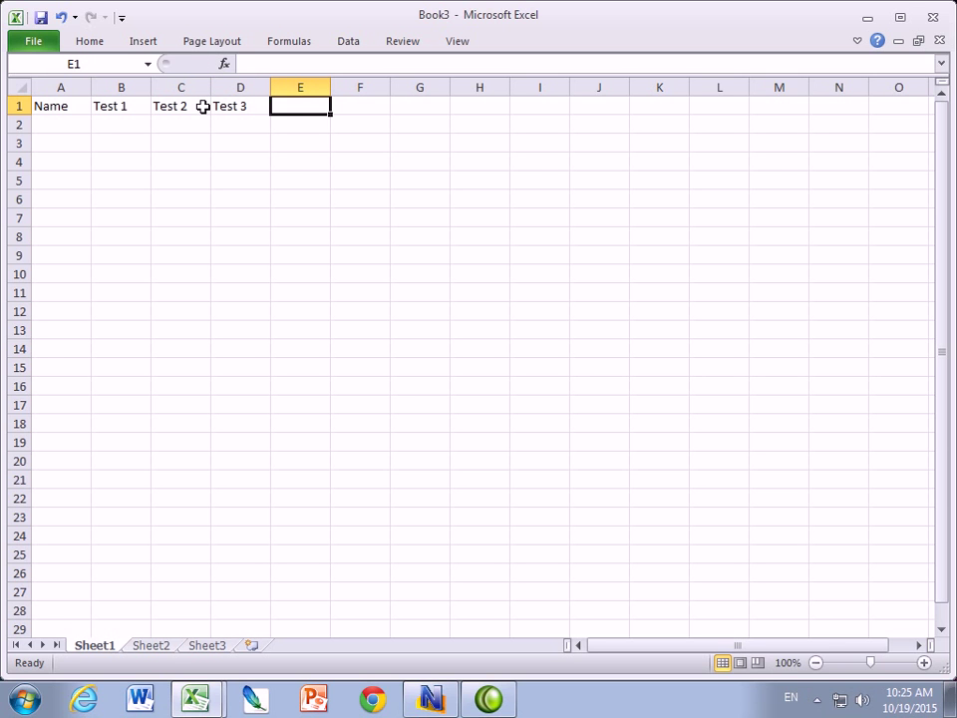
{"action": "type", "text": "Test"}
{"action": "type", "text": "3"}
{"action": "key", "text": "BackSpace"}
{"action": "type", "text": "4"}
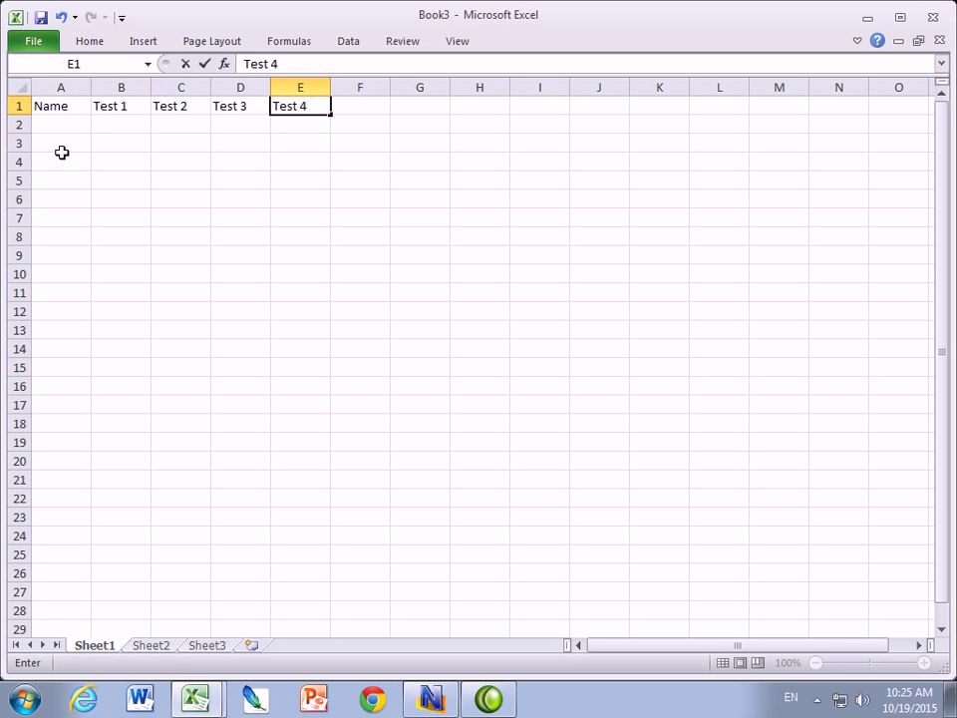
{"action": "left_click", "coordinate": [117, 120]}
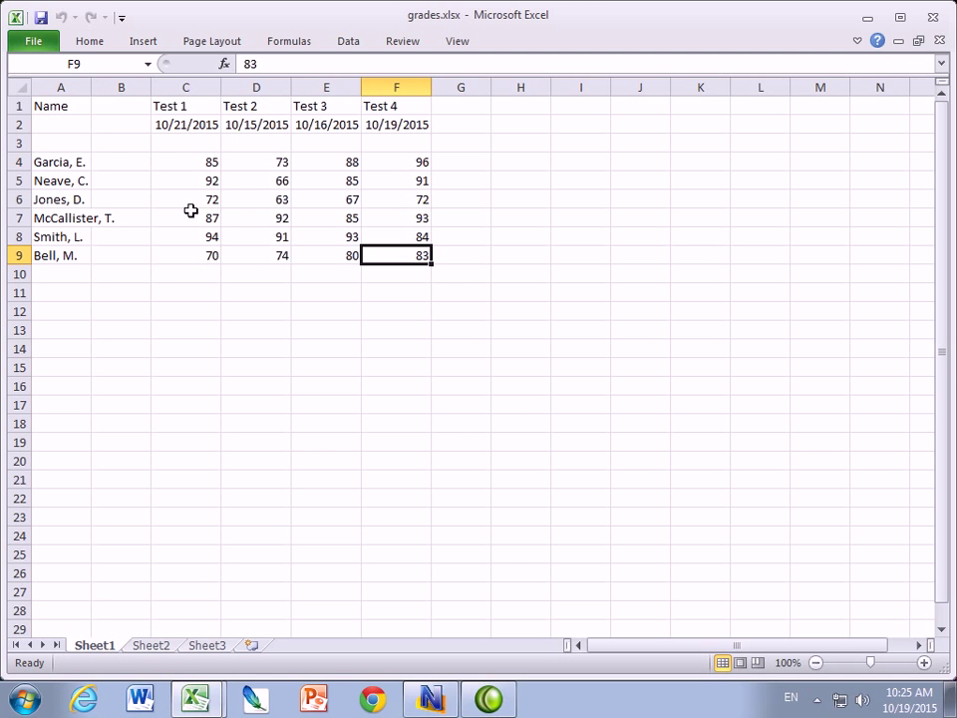
- Change the first student's Test 1 score in cell C4 of grades.xlsx to 86
{"action": "left_click", "coordinate": [206, 162]}
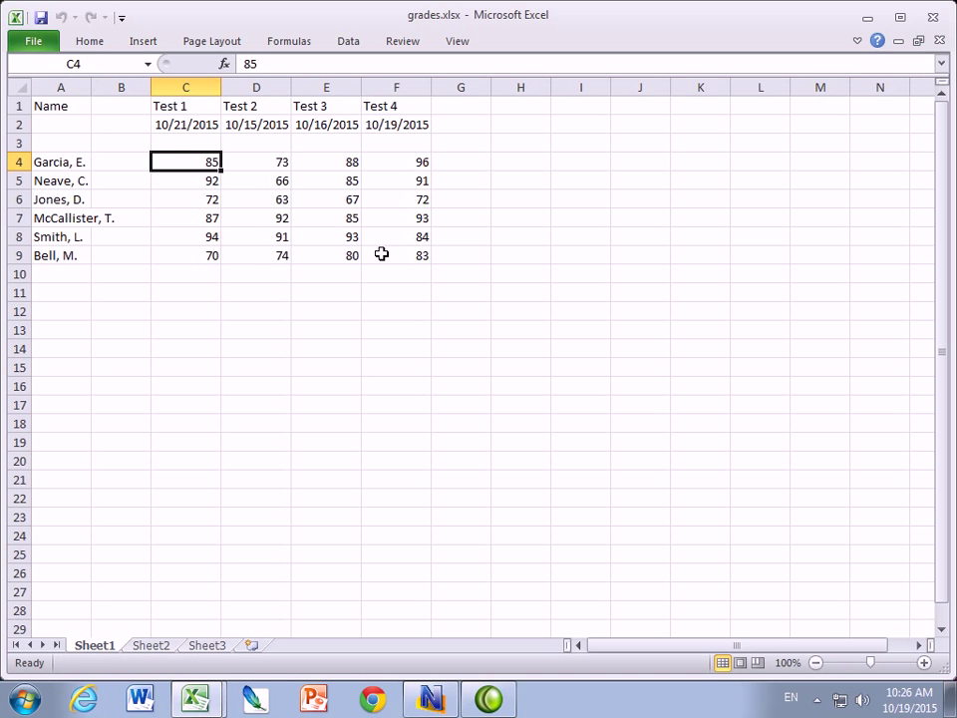
{"action": "double_click", "coordinate": [250, 64]}
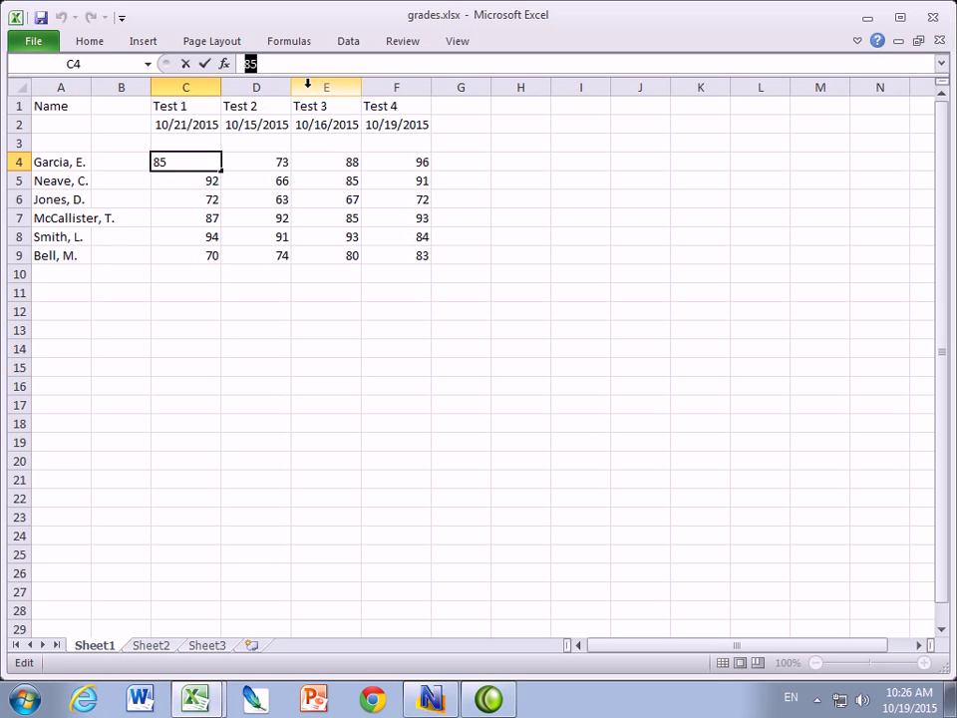
{"action": "type", "text": "86"}
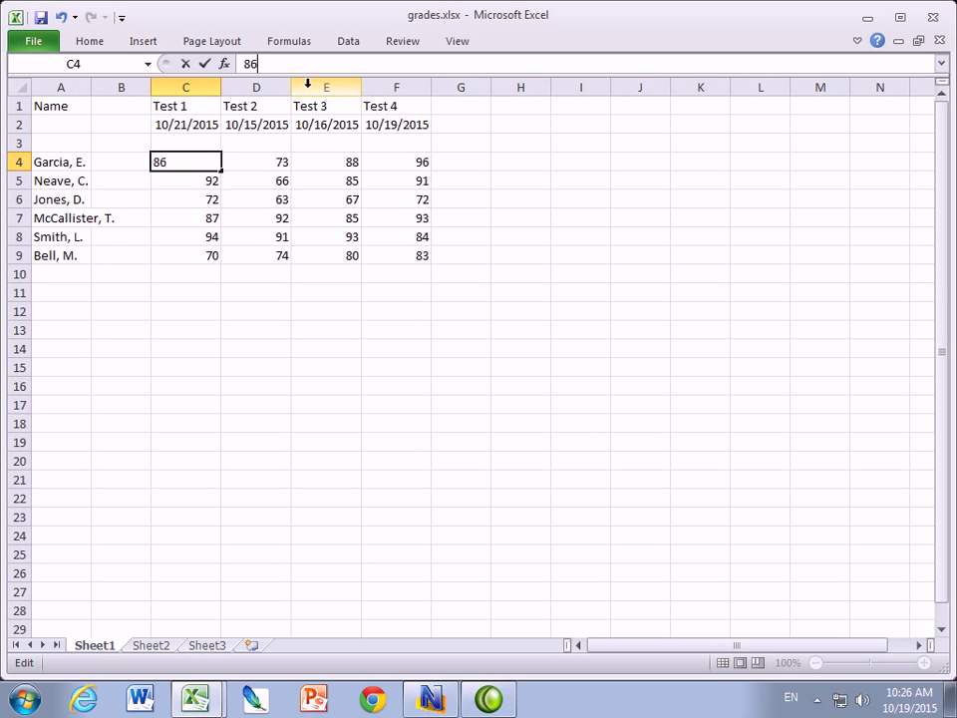